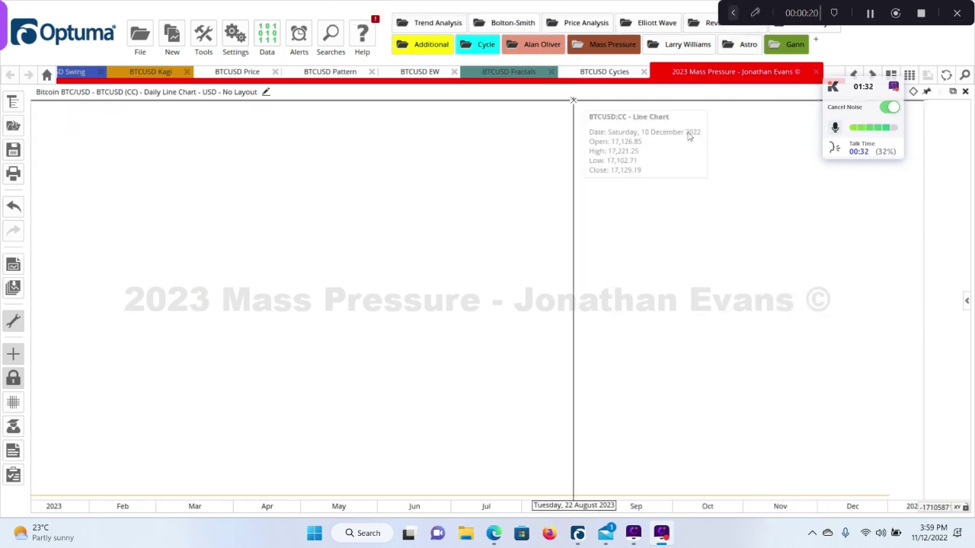
Switch to the BTCUSD Price daily chart tab and zoom out to show several years of Bitcoin prices
left_click(321, 13)
left_click_drag(857, 99, 911, 124)
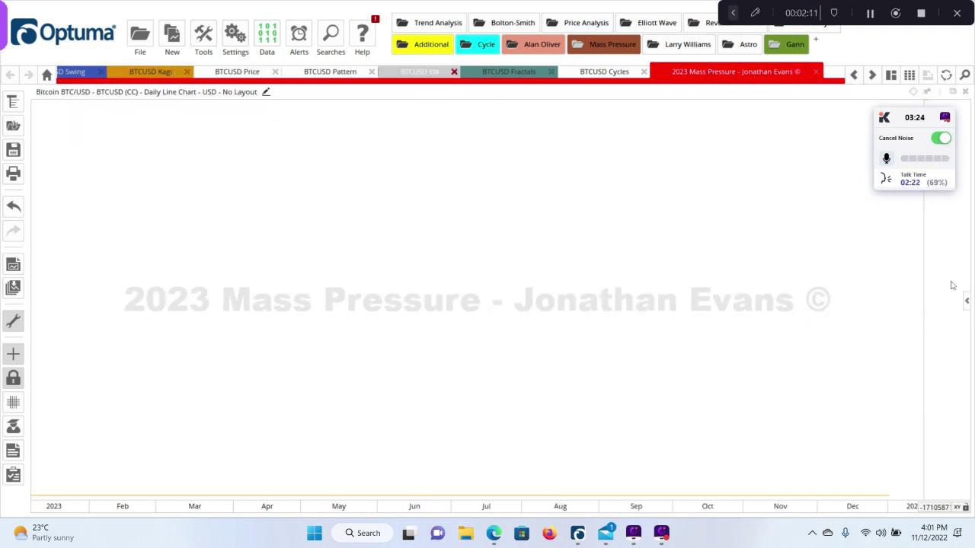
left_click(872, 75)
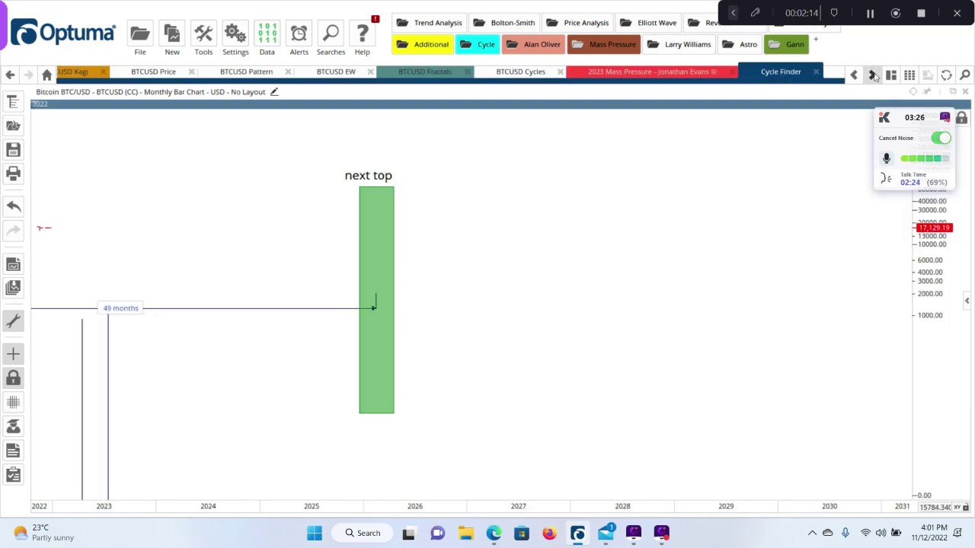
left_click(872, 74)
left_click(854, 75)
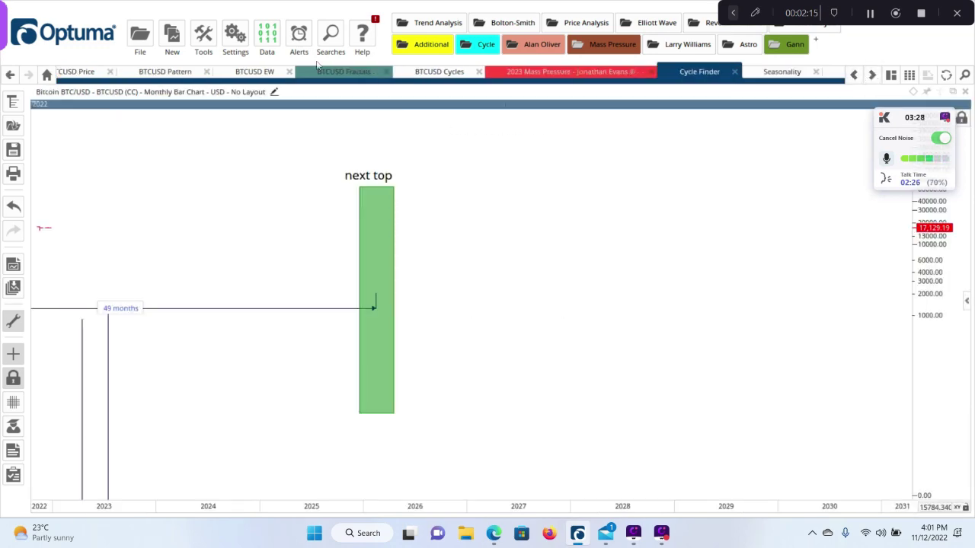
left_click(89, 74)
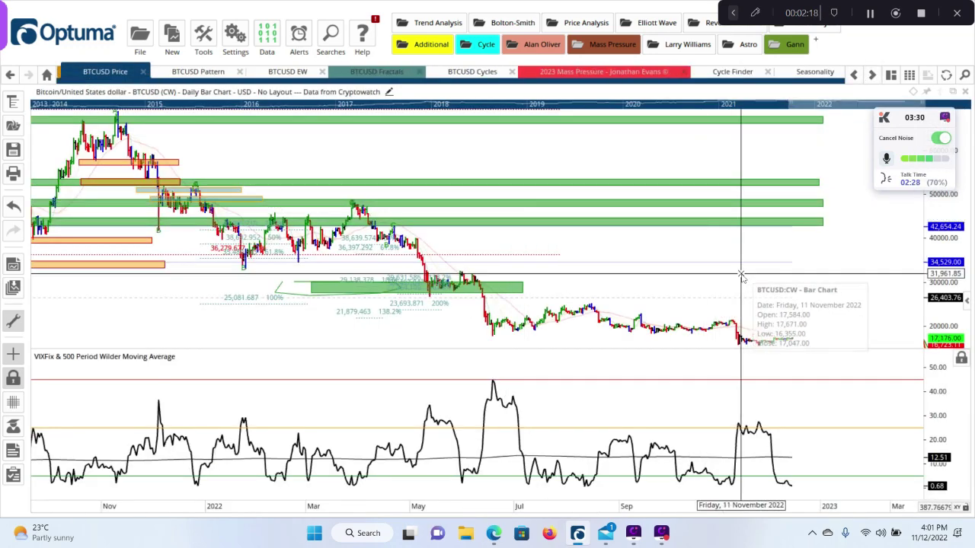
scroll(740, 272, "down", 3)
scroll(647, 227, "up", 2)
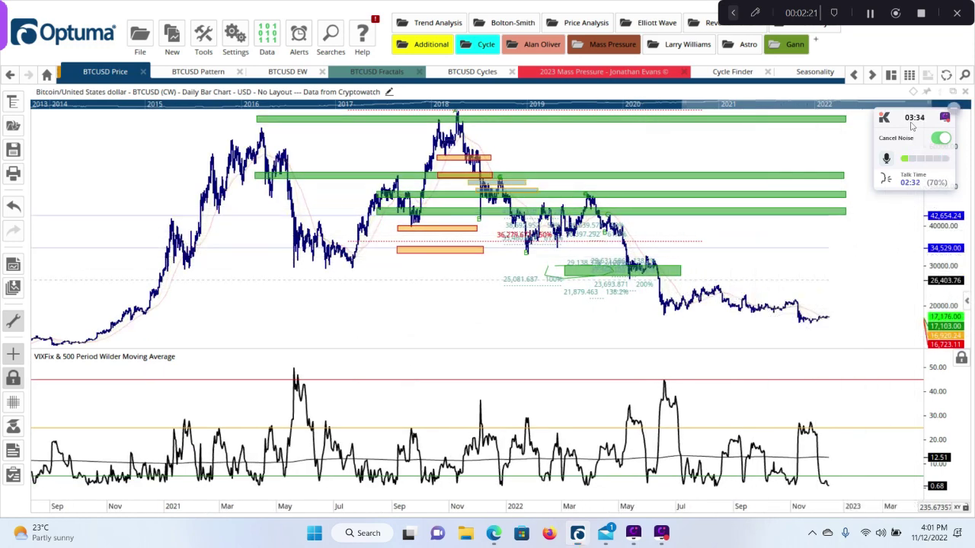
left_click_drag(910, 125, 53, 32)
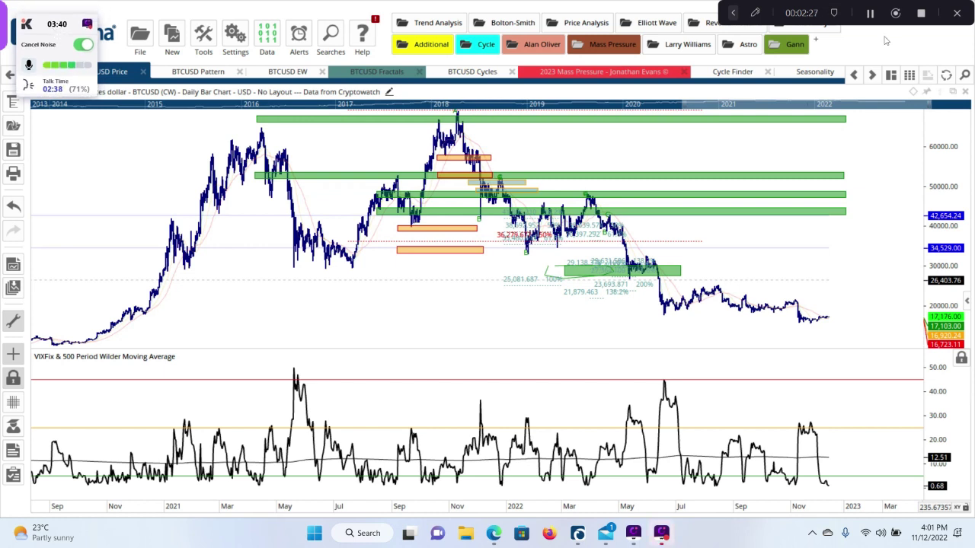
left_click(754, 12)
mouse_move(457, 115)
left_mouse_down()
mouse_move(537, 234)
mouse_move(604, 223)
mouse_move(681, 308)
mouse_move(830, 316)
left_mouse_up()
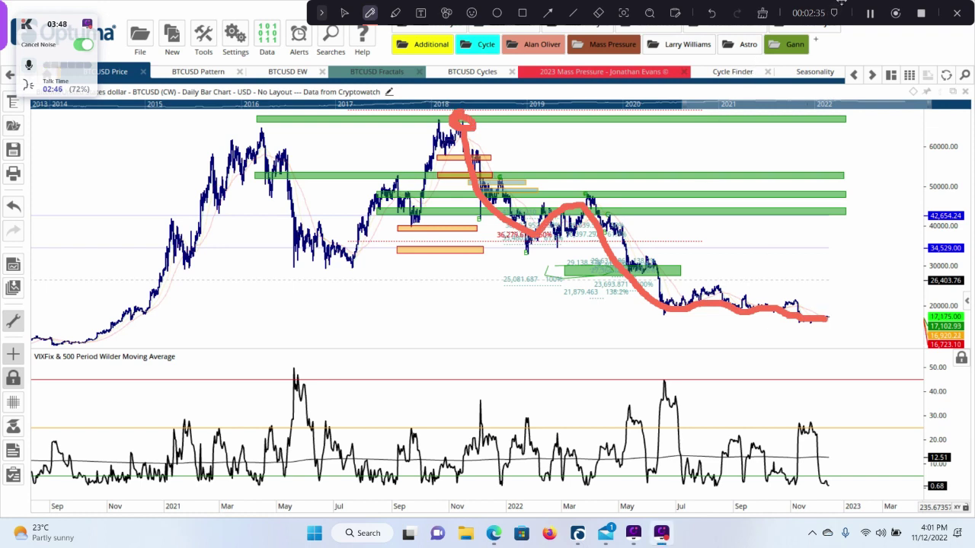
left_click(762, 12)
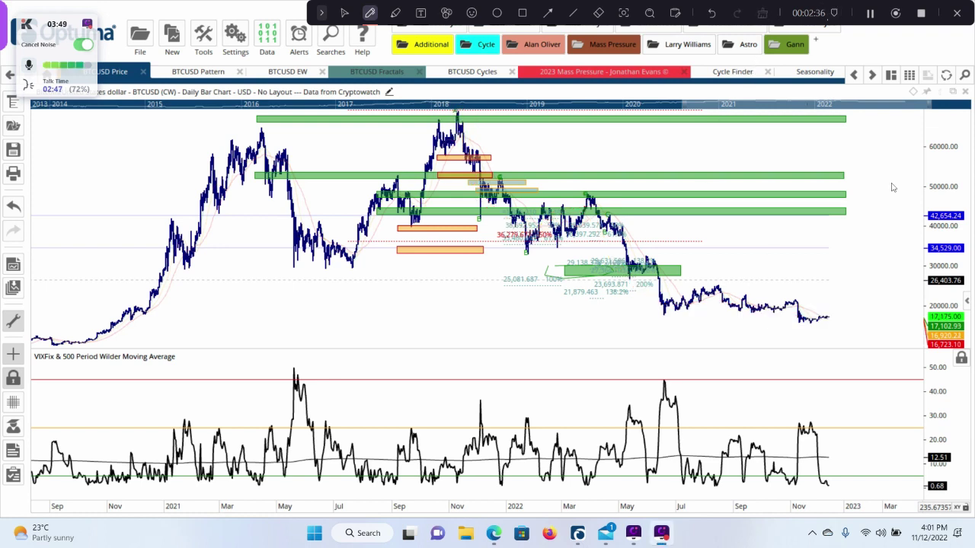
left_click(344, 12)
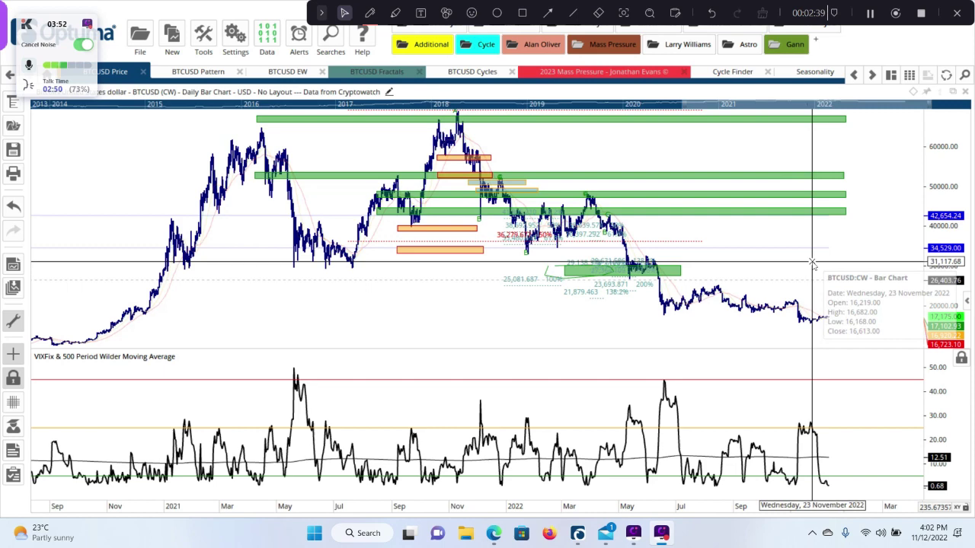
scroll(784, 264, "down", 2)
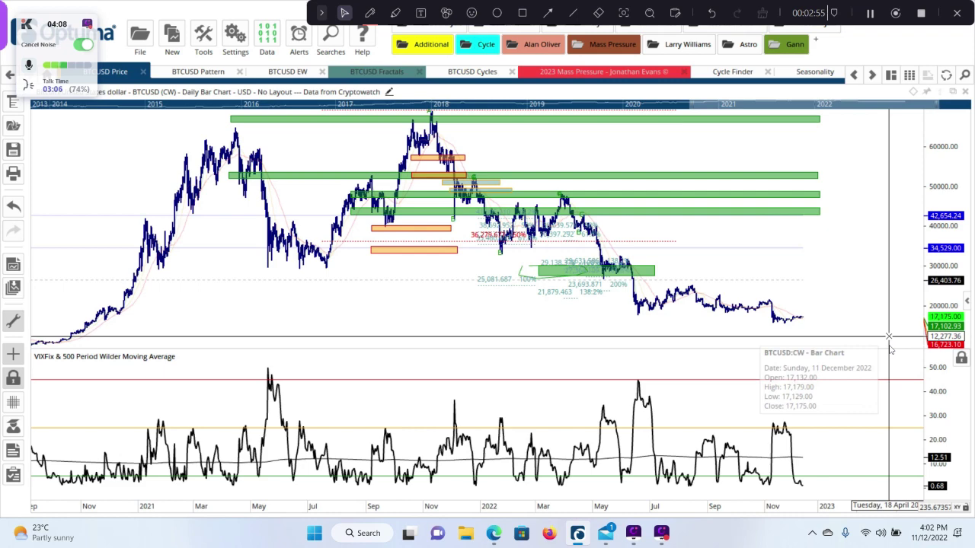
Enlarge the price pane and place Price Extensions from the Nov 2021 peak, 100% at 11,862.840
left_click_drag(891, 350, 887, 453)
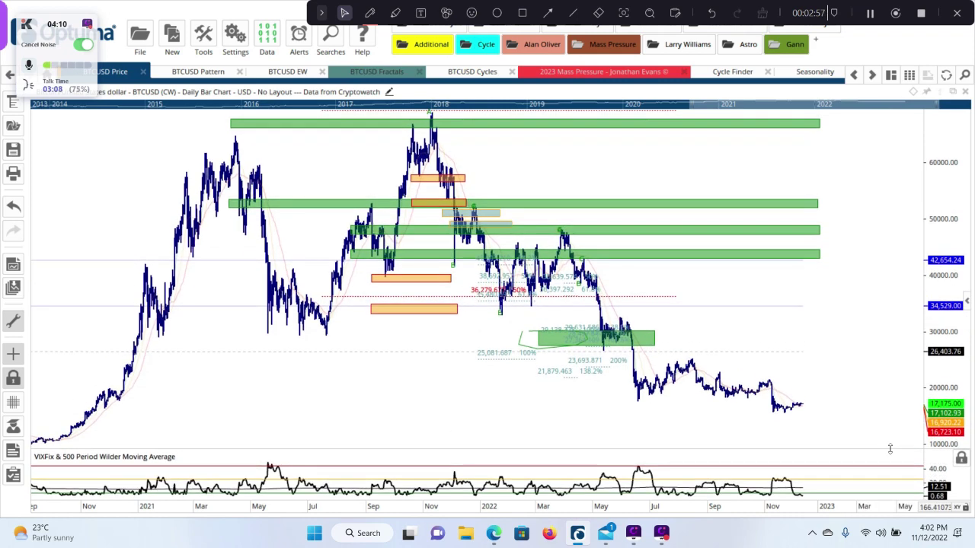
scroll(818, 355, "down", 2)
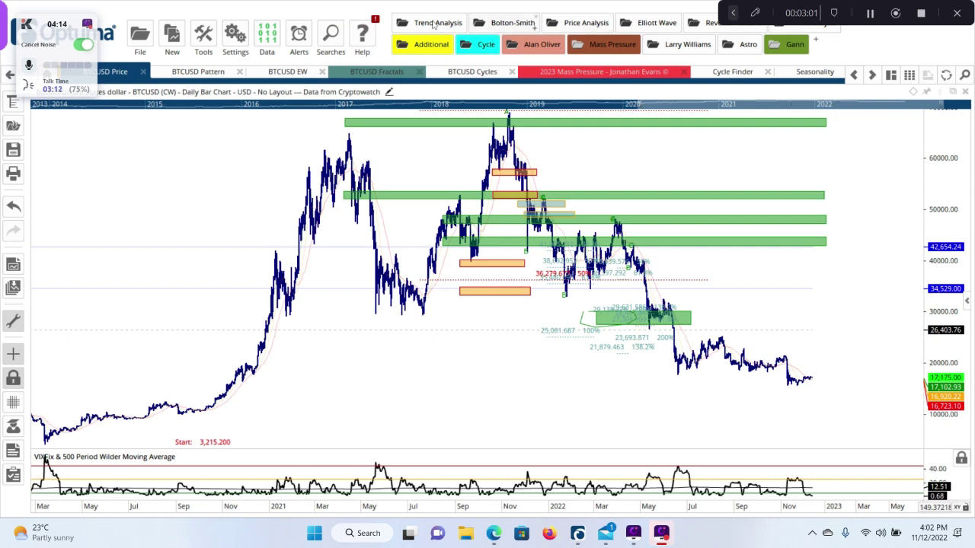
left_click(580, 25)
left_click(587, 44)
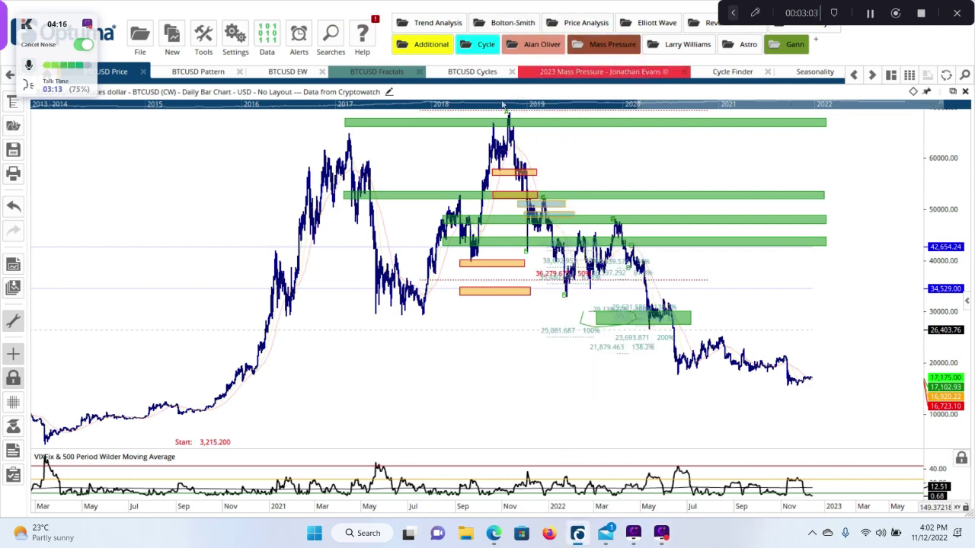
left_click(508, 112)
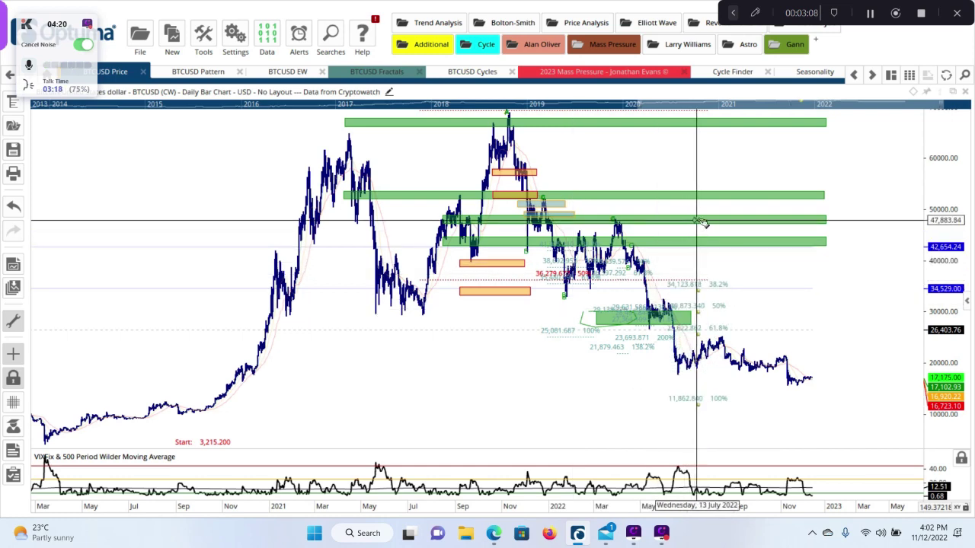
left_click(855, 223)
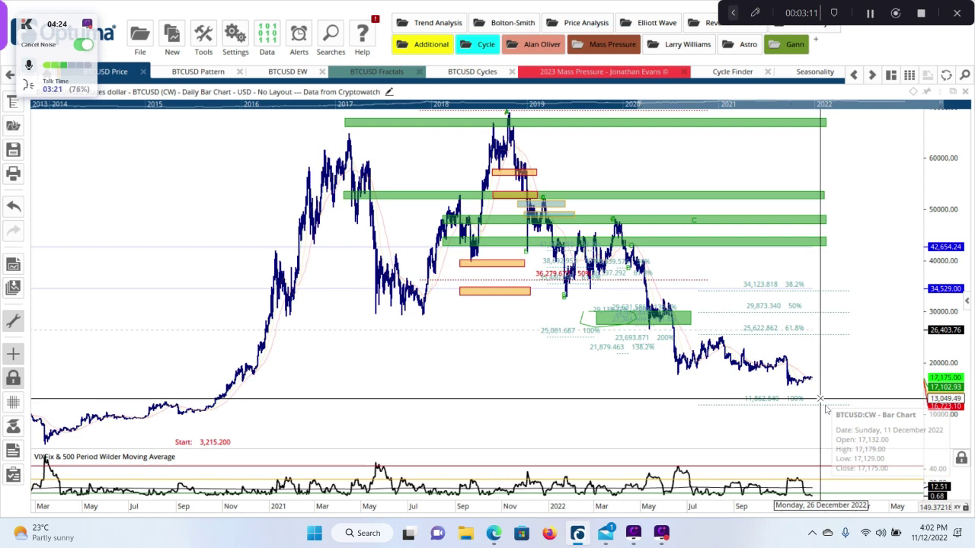
Sketch a freehand late-2022 price path over the chart, then erase it
left_click(733, 13)
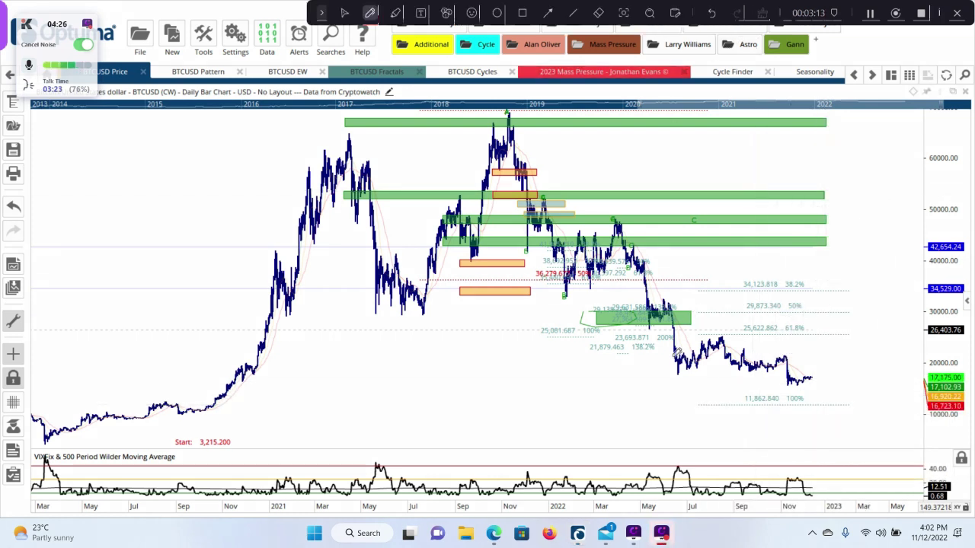
mouse_move(686, 364)
left_mouse_down()
mouse_move(765, 367)
mouse_move(813, 398)
left_mouse_up()
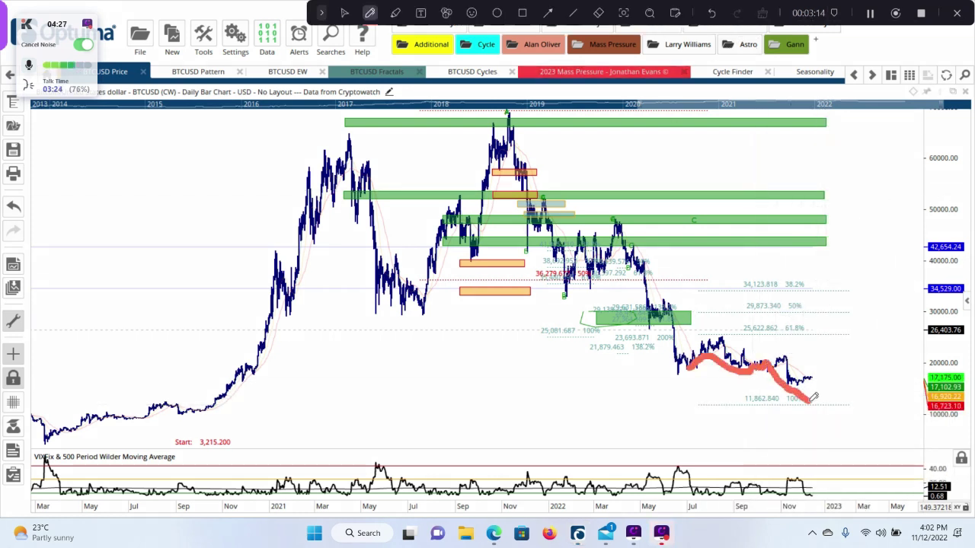
left_click(763, 13)
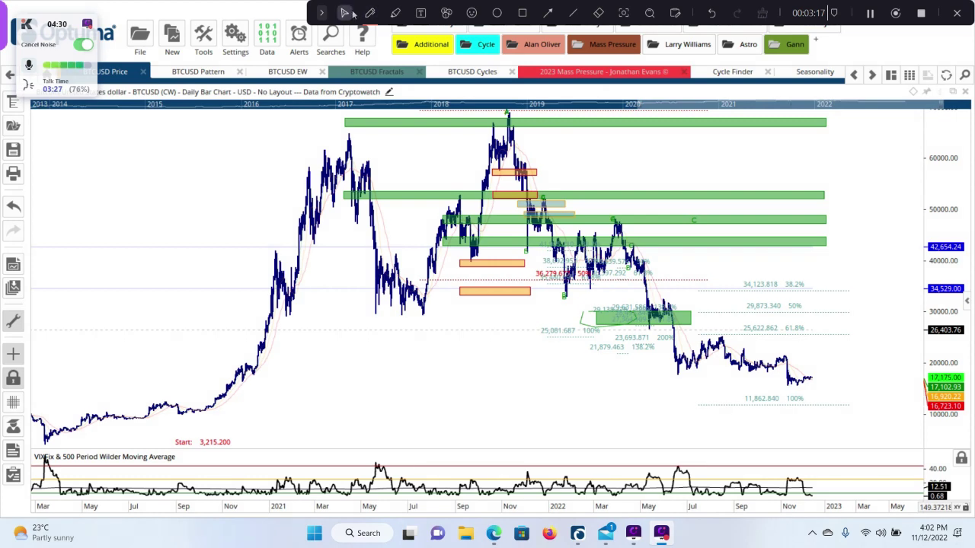
Project extensions from the March 2022 high through the June low (13,804, 10,246, 6,688) and sketch the drop
left_click(321, 13)
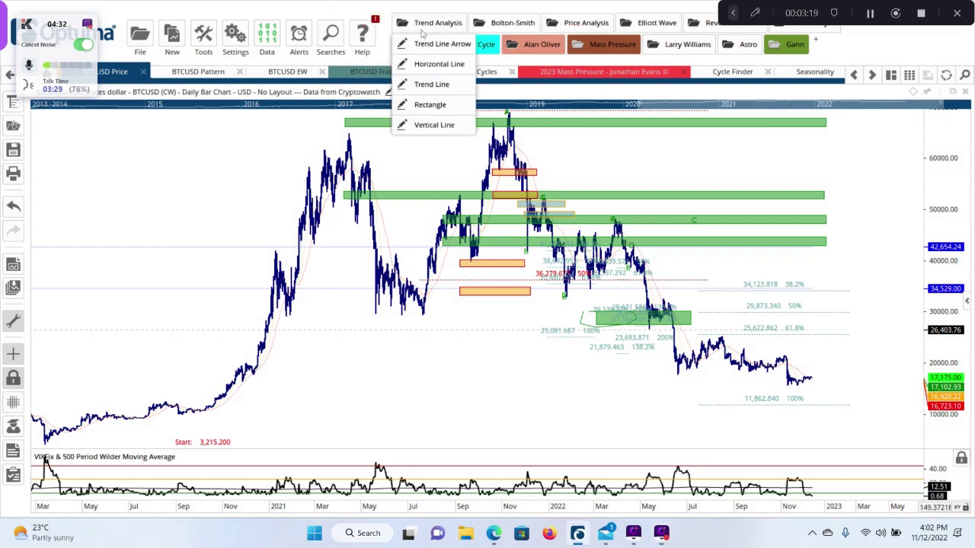
left_click(614, 220)
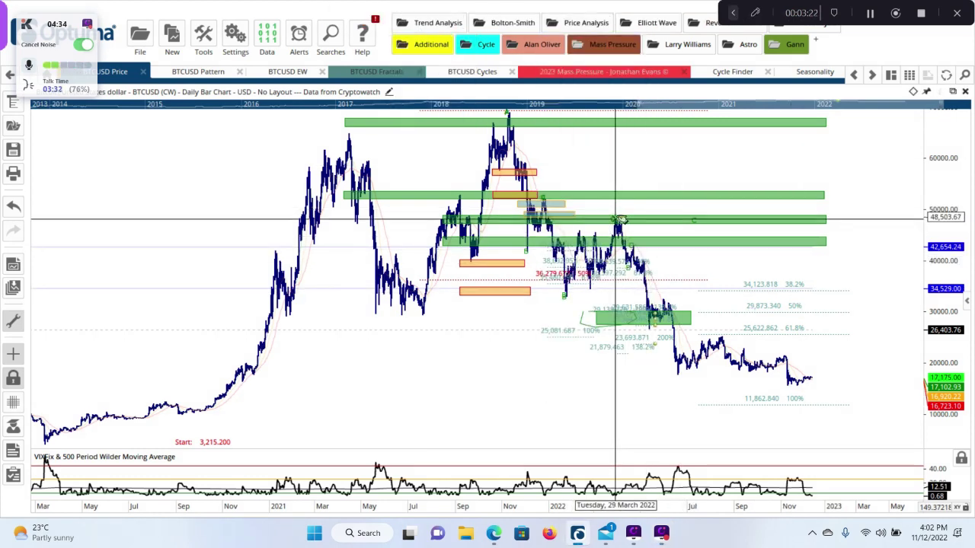
left_click(678, 374)
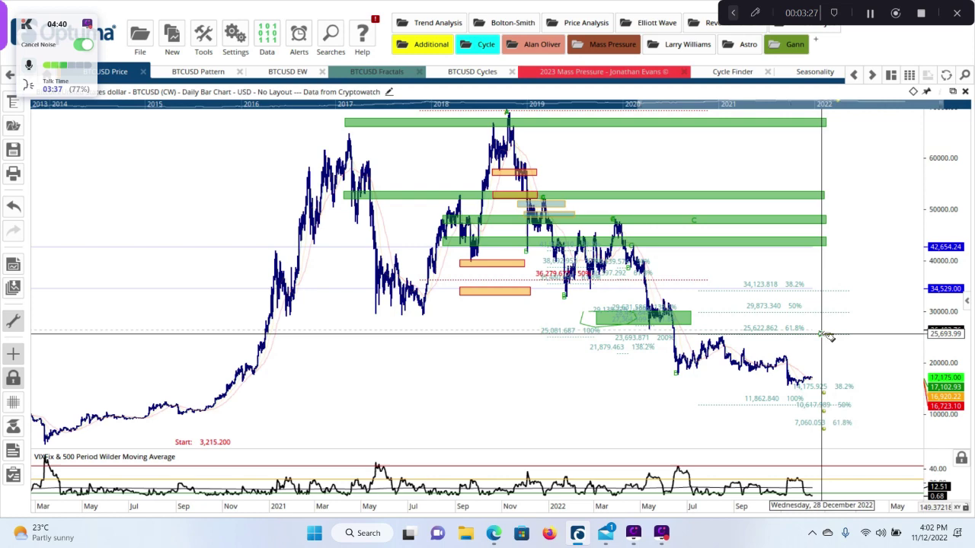
left_click(876, 341)
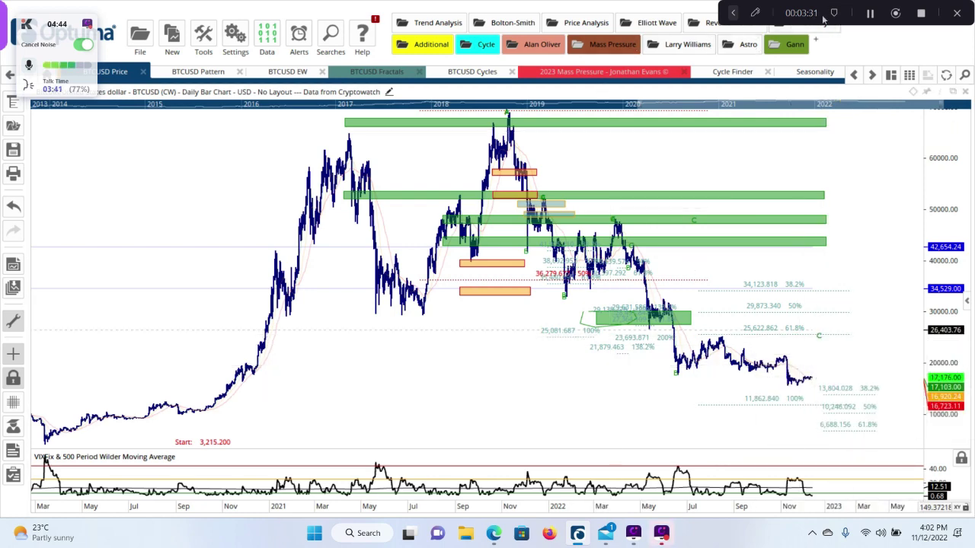
left_click(755, 13)
mouse_move(609, 222)
left_mouse_down()
mouse_move(694, 377)
mouse_move(749, 338)
mouse_move(830, 404)
mouse_move(712, 395)
mouse_move(882, 404)
mouse_move(706, 390)
left_mouse_up()
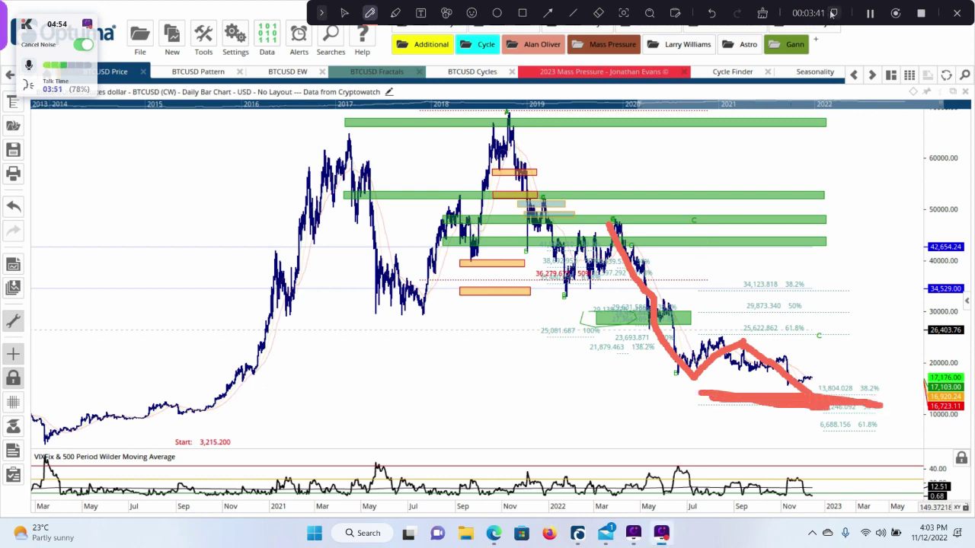
Clear all freehand sketches and pan the chart to show the 2019–2022 period
left_click(764, 12)
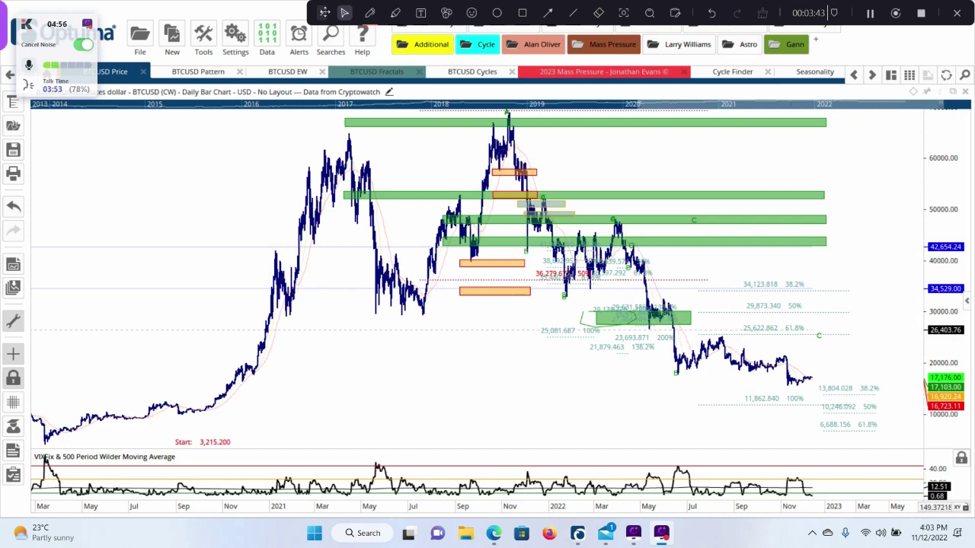
left_click(344, 12)
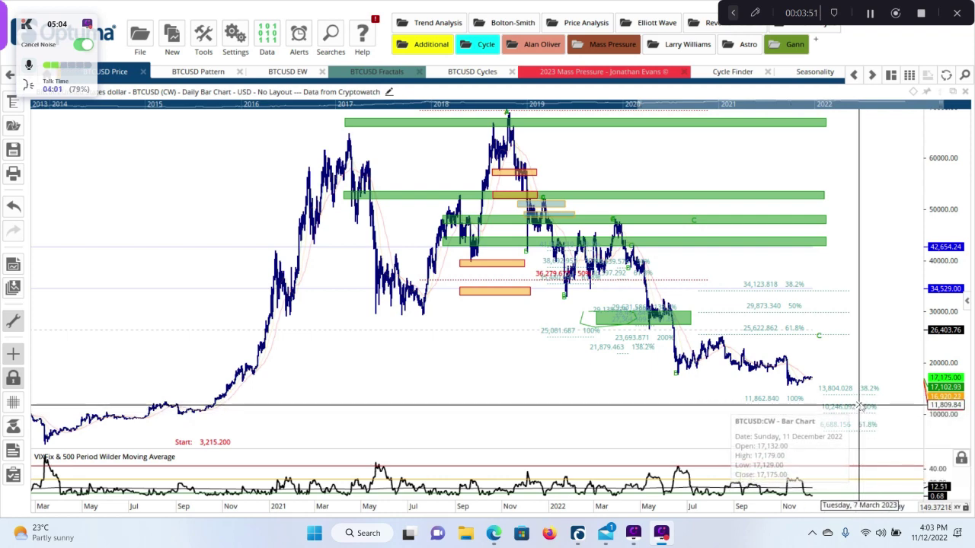
left_click_drag(487, 407, 848, 404)
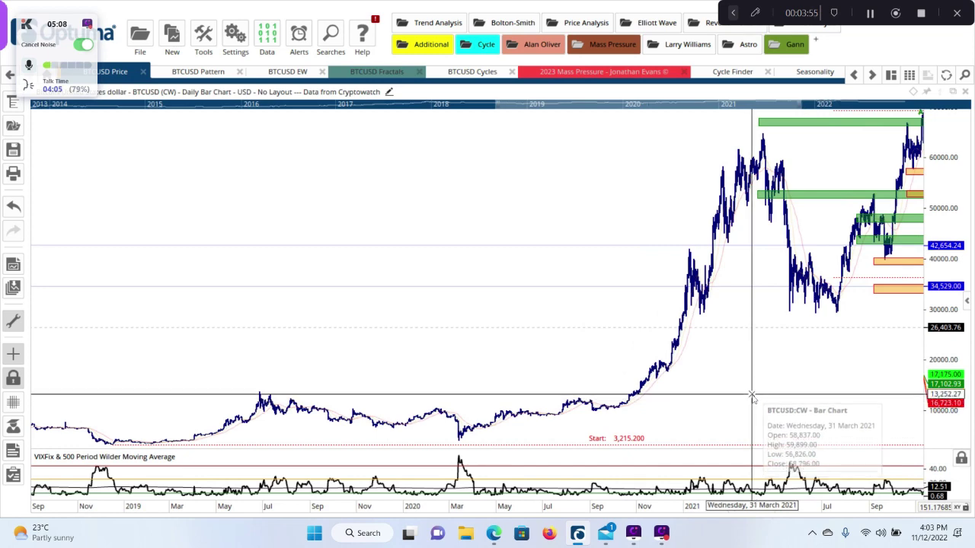
left_click_drag(760, 401, 773, 397)
Select the Geometric Circle tool from the Additional drawing tools
scroll(657, 374, "up", 10)
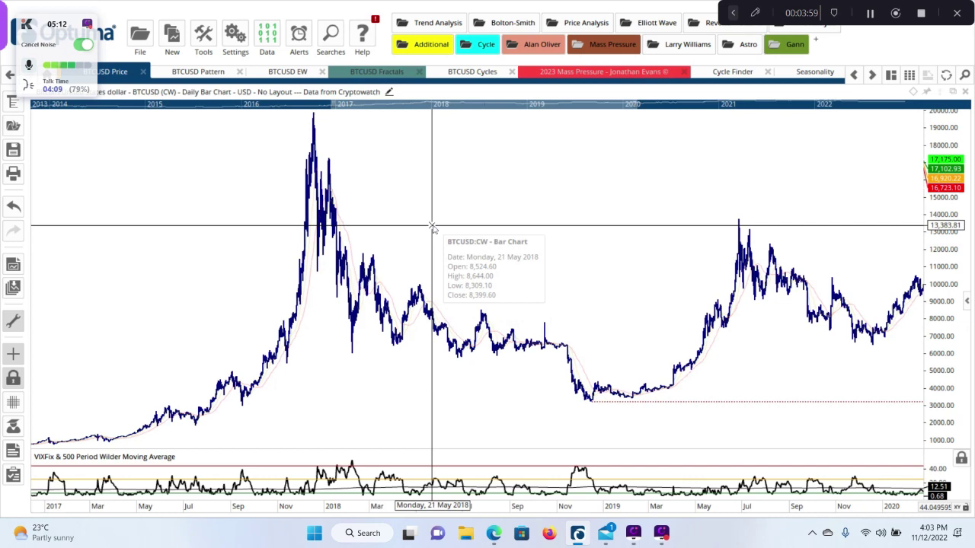
scroll(397, 239, "down", 2)
scroll(397, 239, "down", 10)
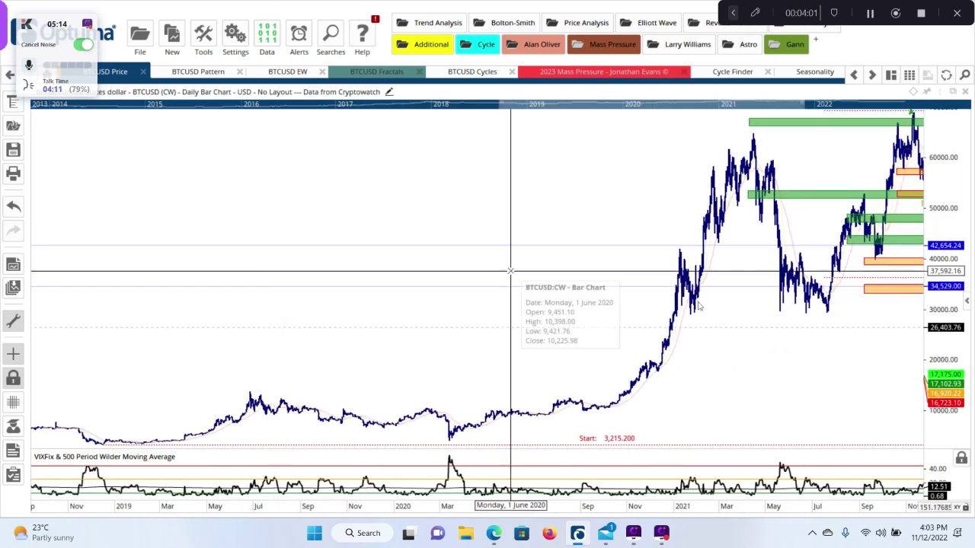
scroll(455, 379, "up", 2)
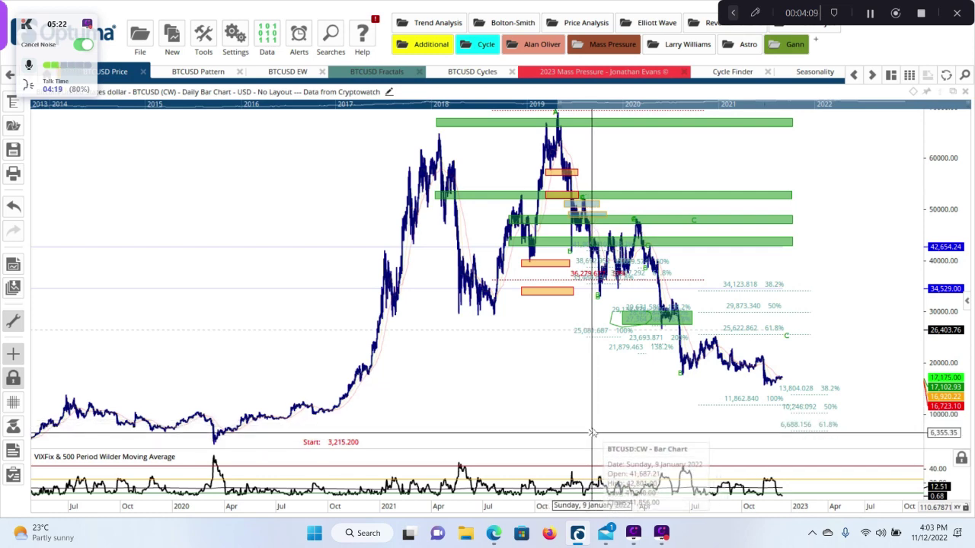
left_click(424, 45)
left_click(451, 187)
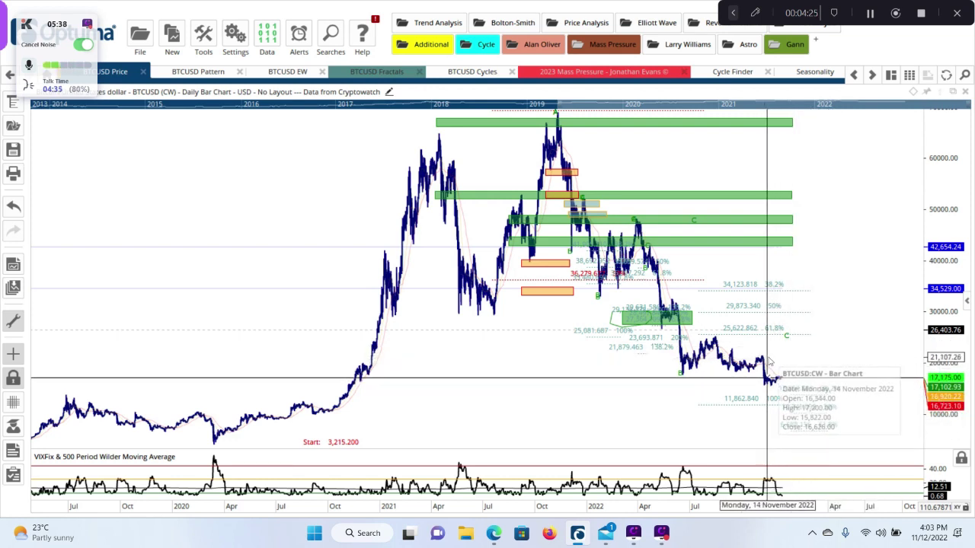
Stretch the price scale and shift the chart to show the full range up to the 69,344 peak
scroll(770, 363, "up", 6)
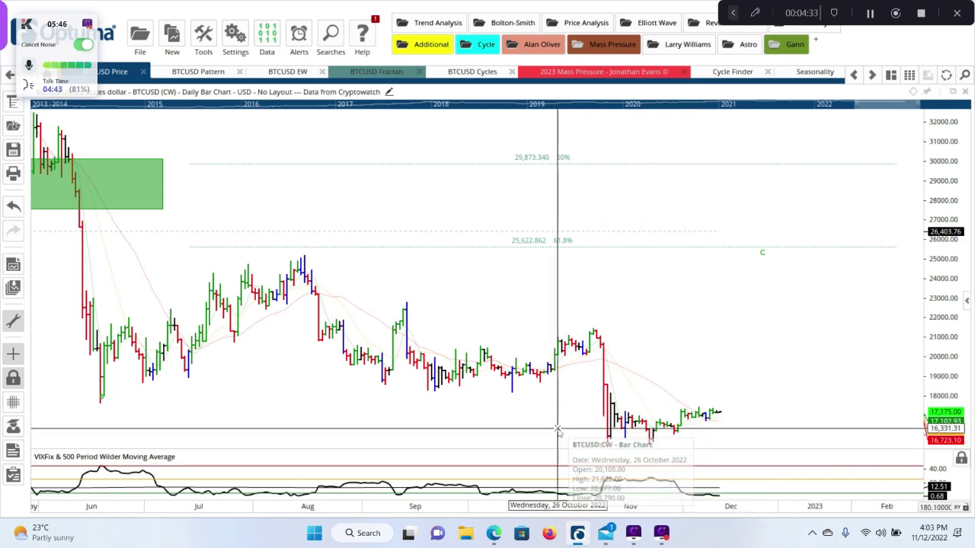
scroll(730, 376, "down", 3)
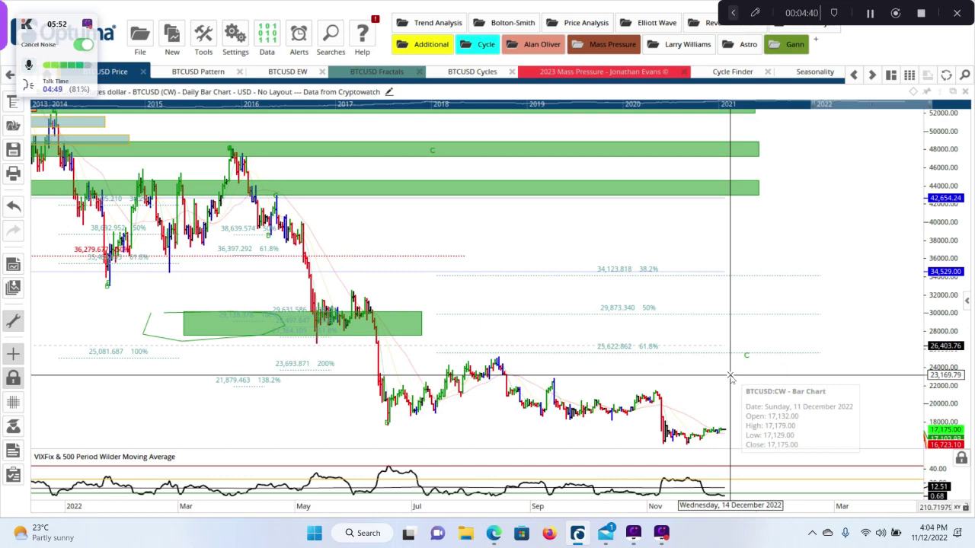
scroll(749, 379, "down", 2)
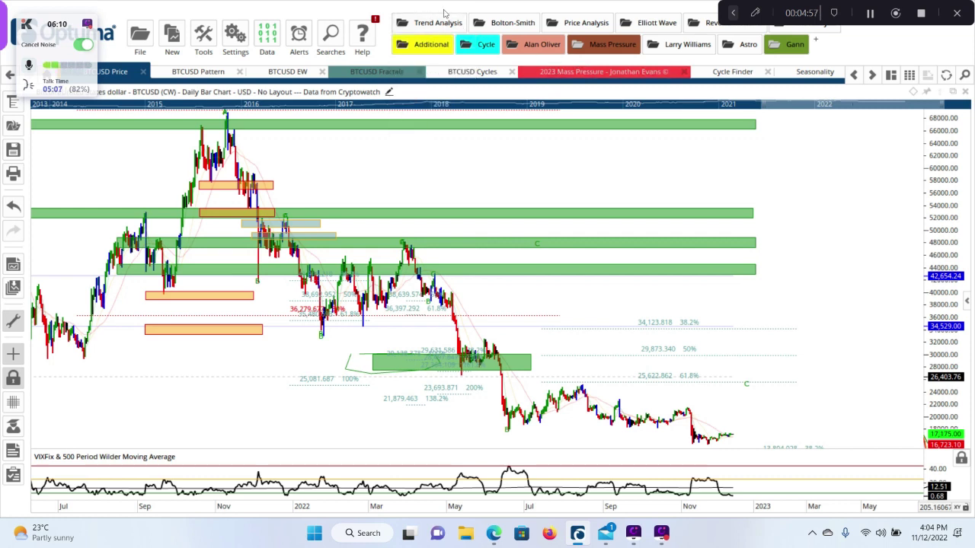
left_click_drag(814, 271, 806, 184)
scroll(897, 263, "down", 5)
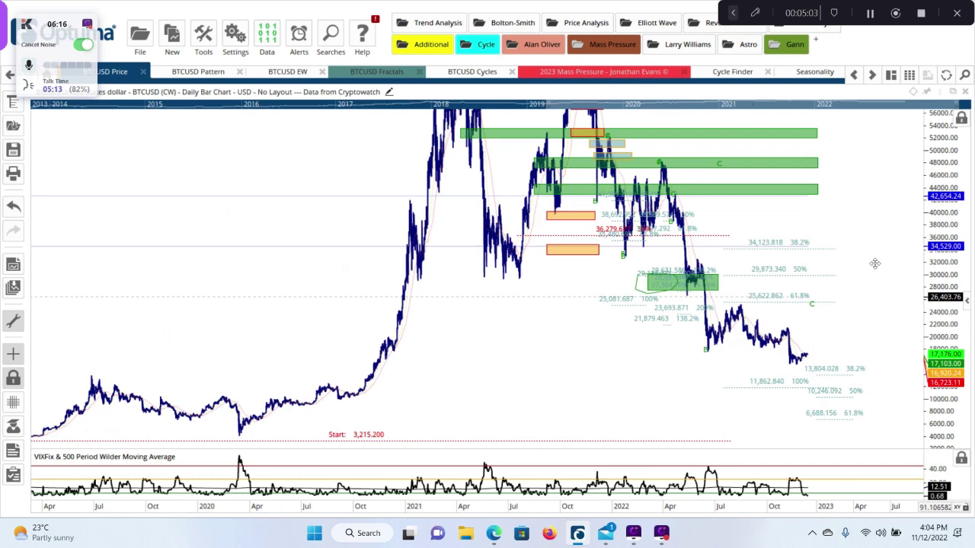
left_click_drag(873, 265, 864, 265)
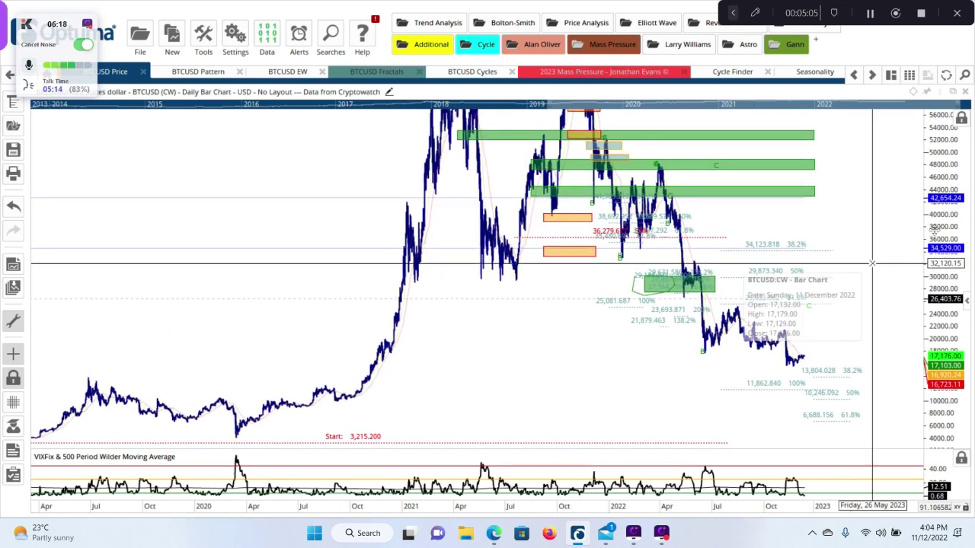
left_click_drag(926, 243, 919, 279)
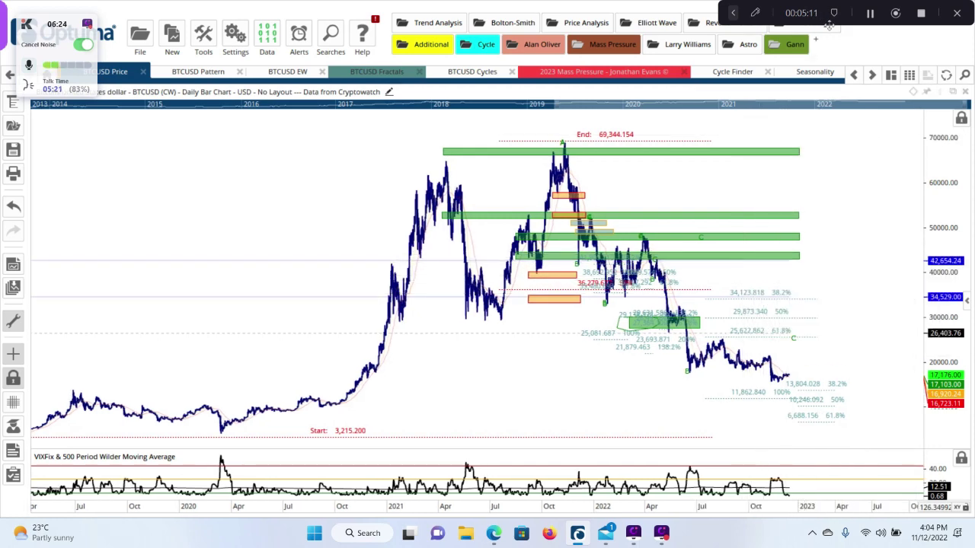
Zoom to frame May 2021–2023 with the 13,804 and 11,862 levels visible below price
scroll(845, 358, "up", 5)
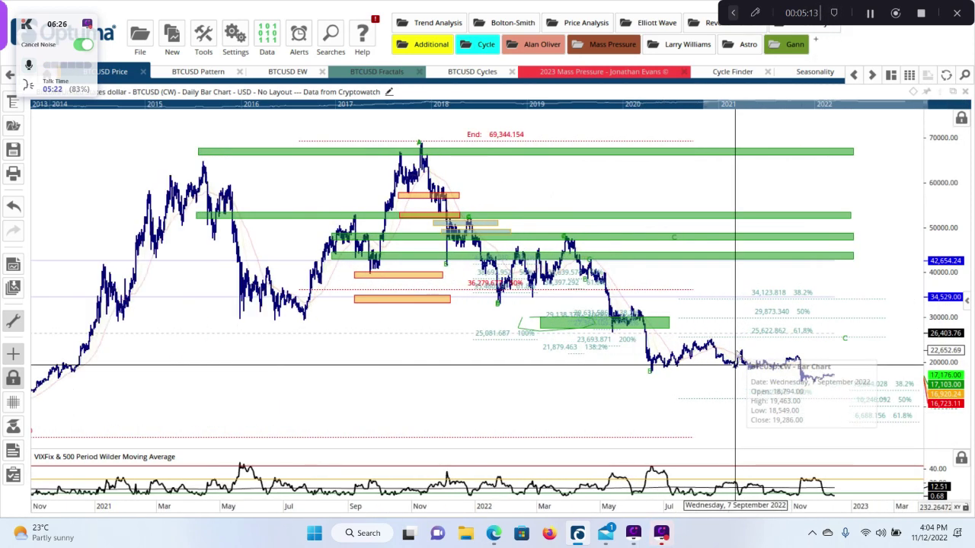
scroll(860, 251, "down", 3)
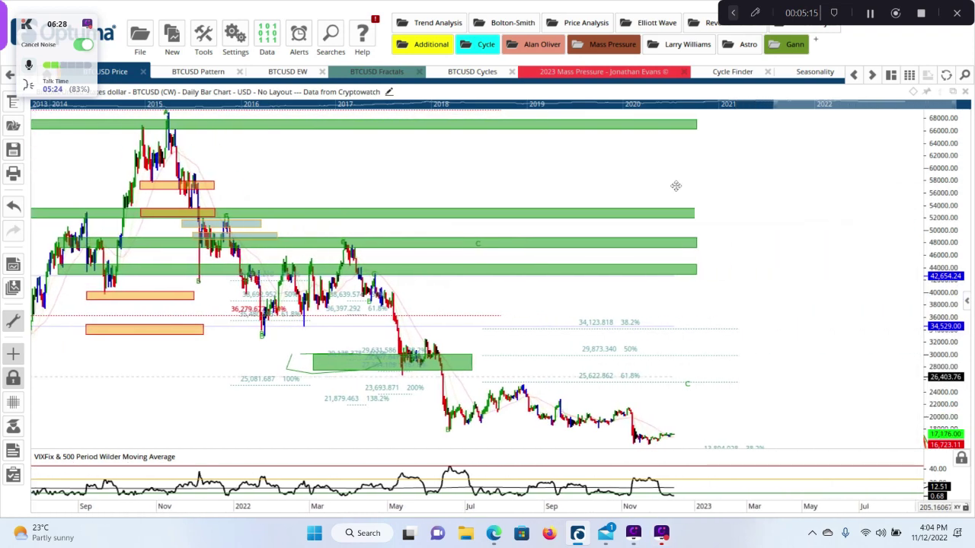
scroll(819, 289, "up", 2)
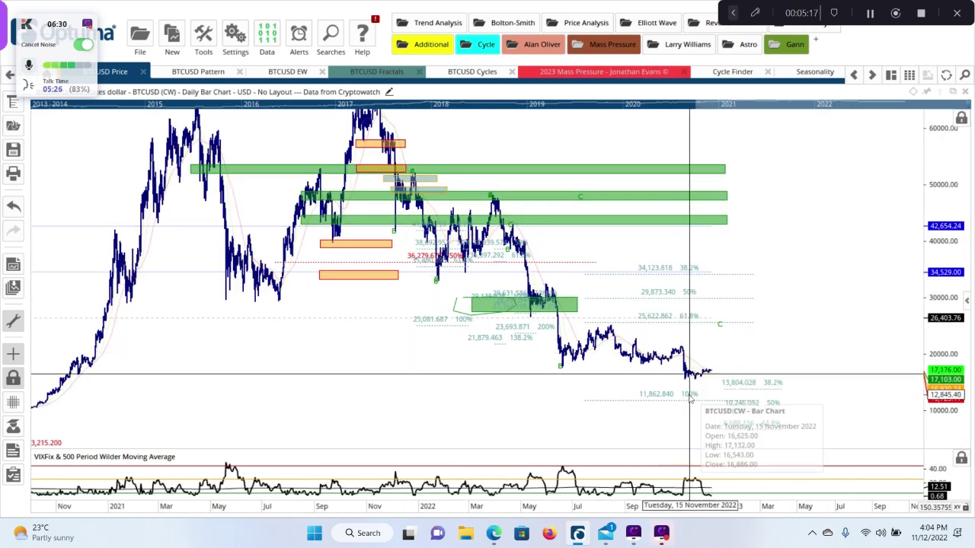
scroll(690, 388, "up", 2)
scroll(687, 393, "up", 2)
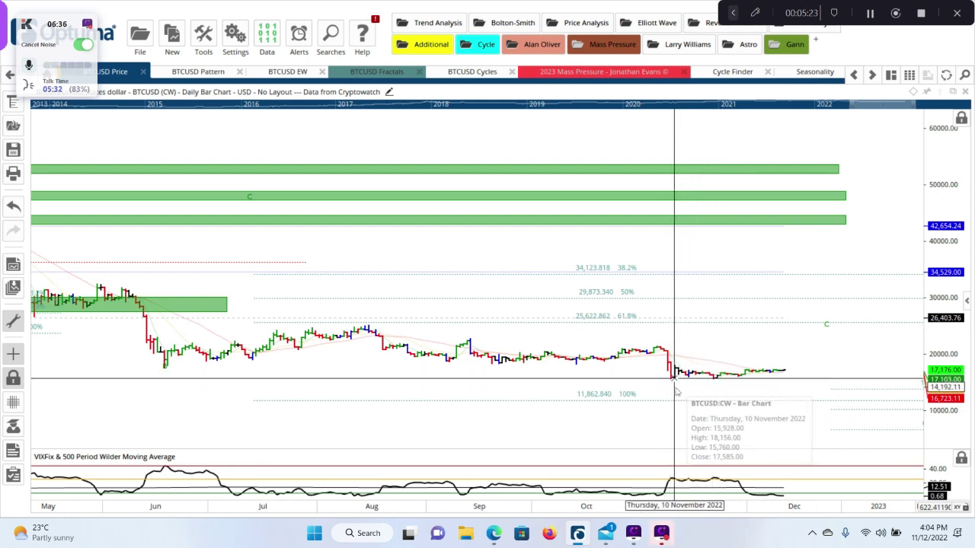
scroll(784, 366, "down", 3)
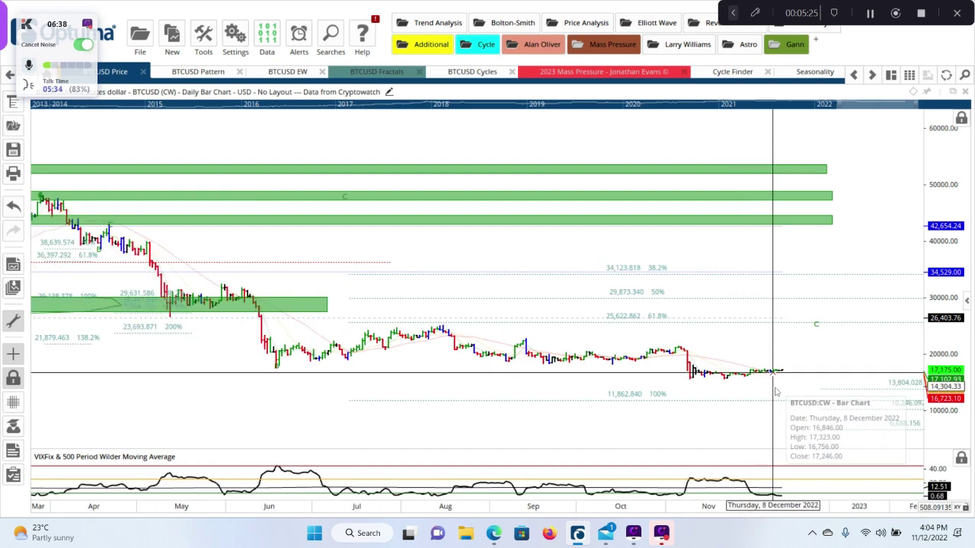
scroll(800, 361, "down", 3)
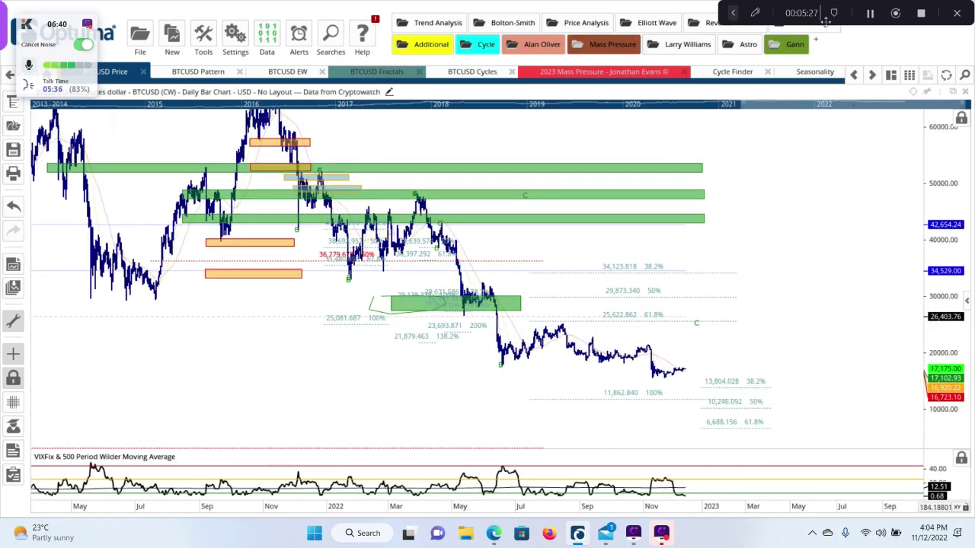
left_click(755, 12)
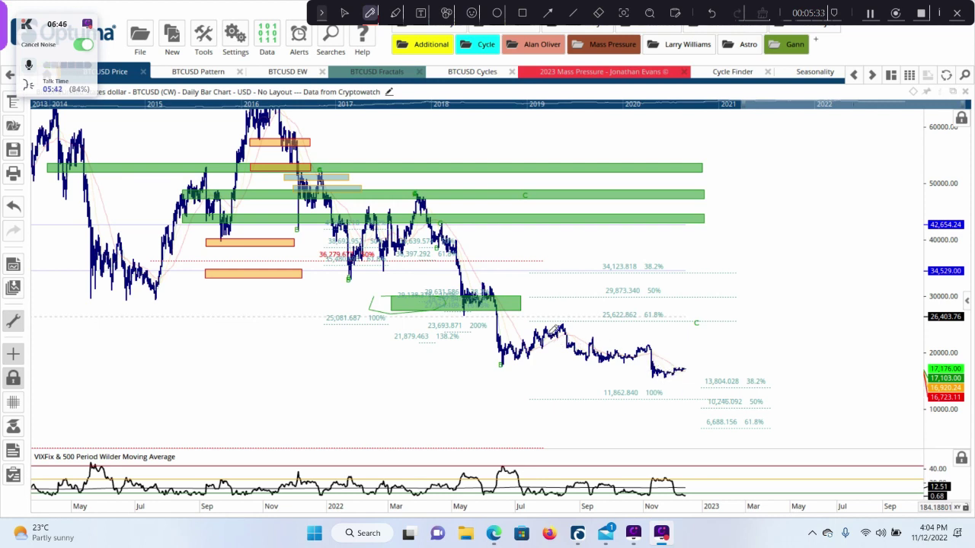
mouse_move(545, 333)
left_mouse_down()
mouse_move(600, 349)
mouse_move(648, 346)
mouse_move(662, 376)
mouse_move(715, 377)
mouse_move(812, 318)
left_mouse_up()
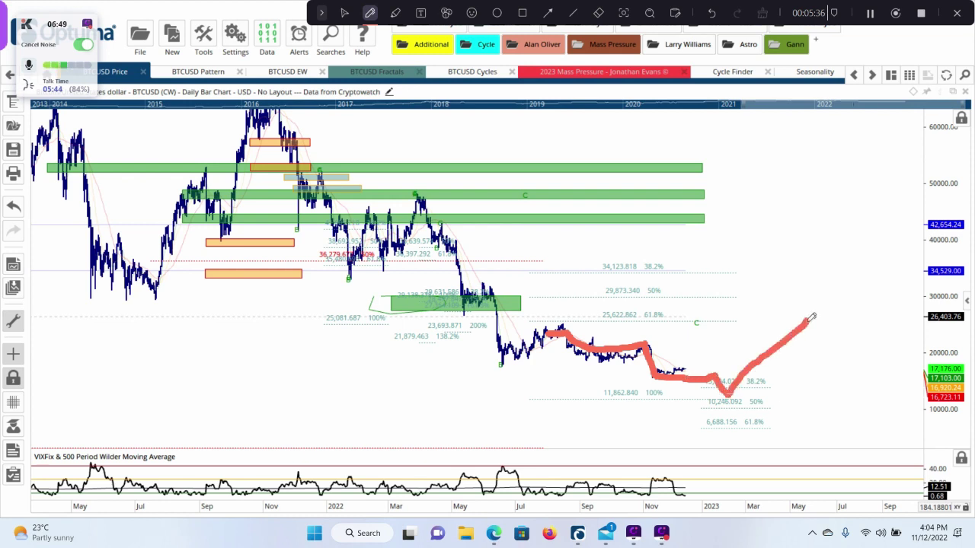
left_click(758, 16)
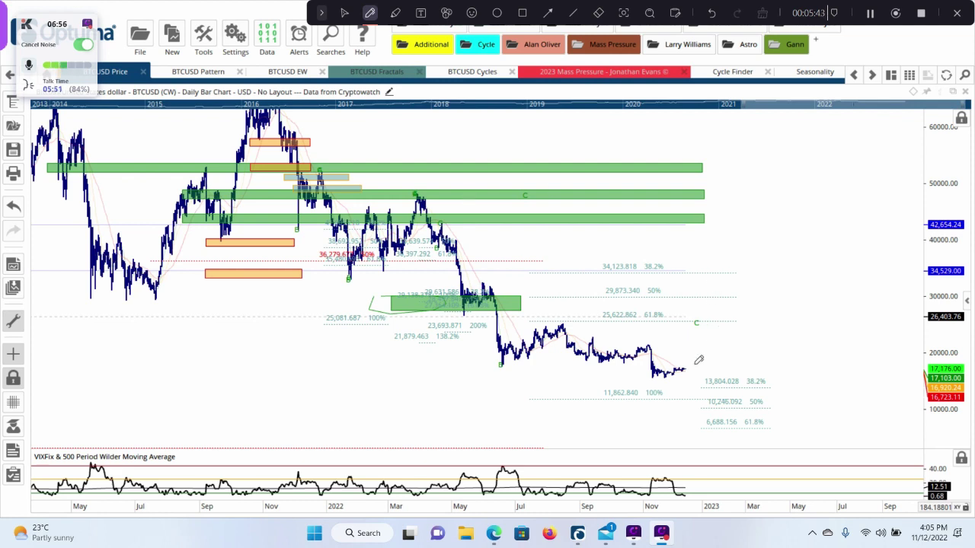
mouse_move(685, 378)
left_mouse_down()
mouse_move(677, 368)
mouse_move(758, 389)
mouse_move(700, 358)
left_mouse_up()
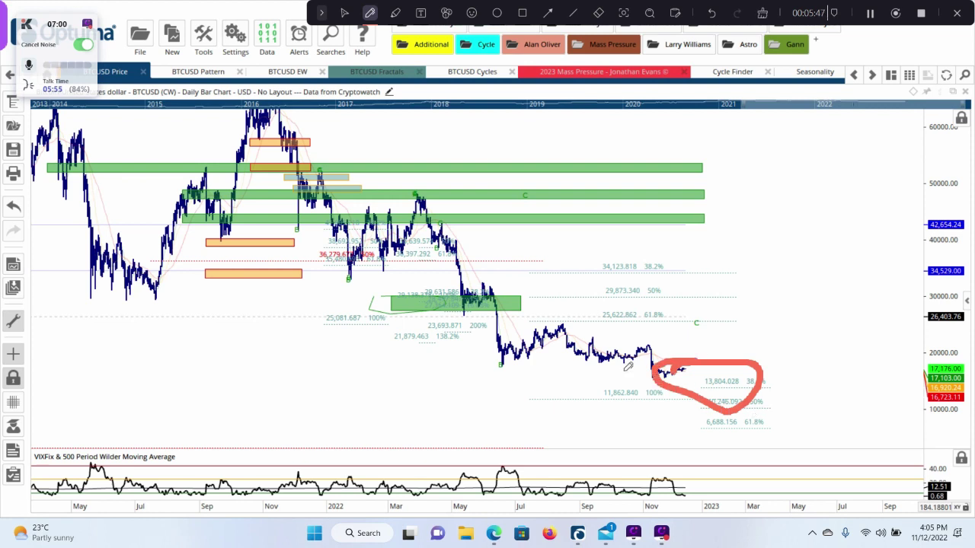
mouse_move(680, 389)
left_mouse_down()
mouse_move(731, 407)
mouse_move(775, 407)
left_mouse_up()
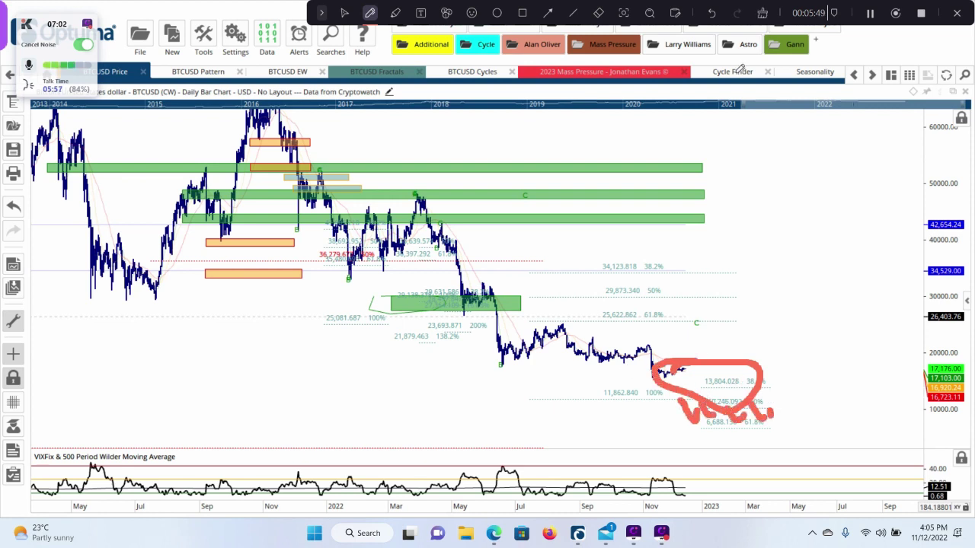
left_click(762, 12)
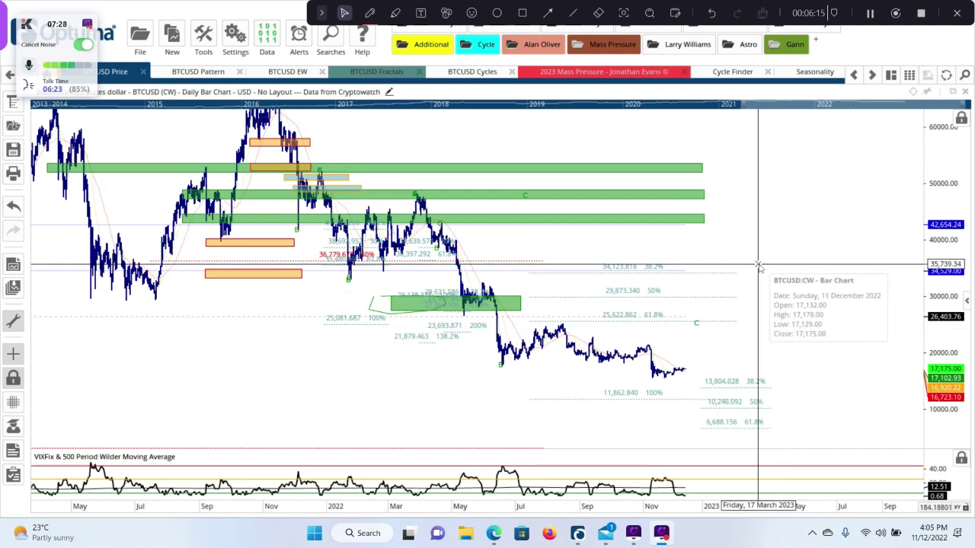
left_click(598, 73)
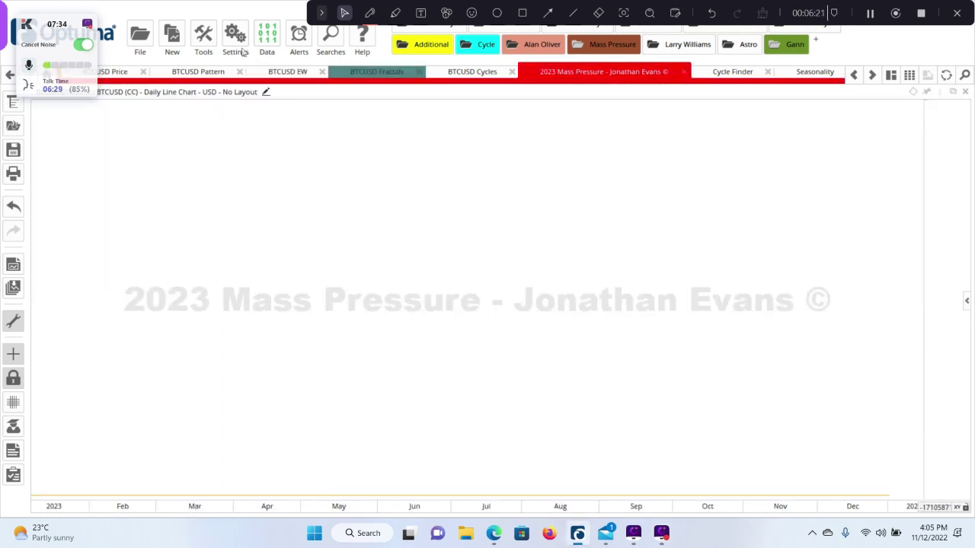
left_click(107, 72)
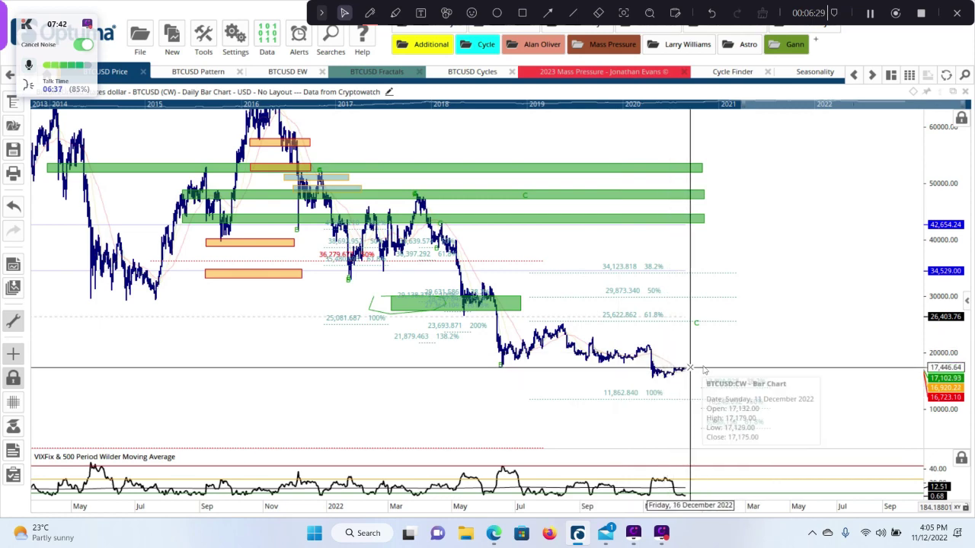
Shift the chart left to reveal the 38.2%, 100%, 50% and 61.8% level labels and collapse the recorder toolbar
left_click_drag(719, 361, 698, 361)
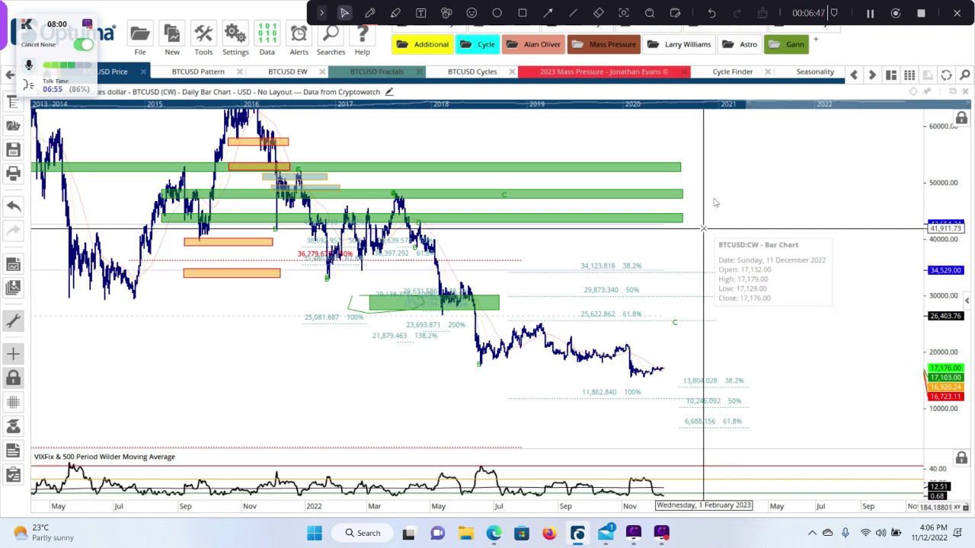
left_click(321, 12)
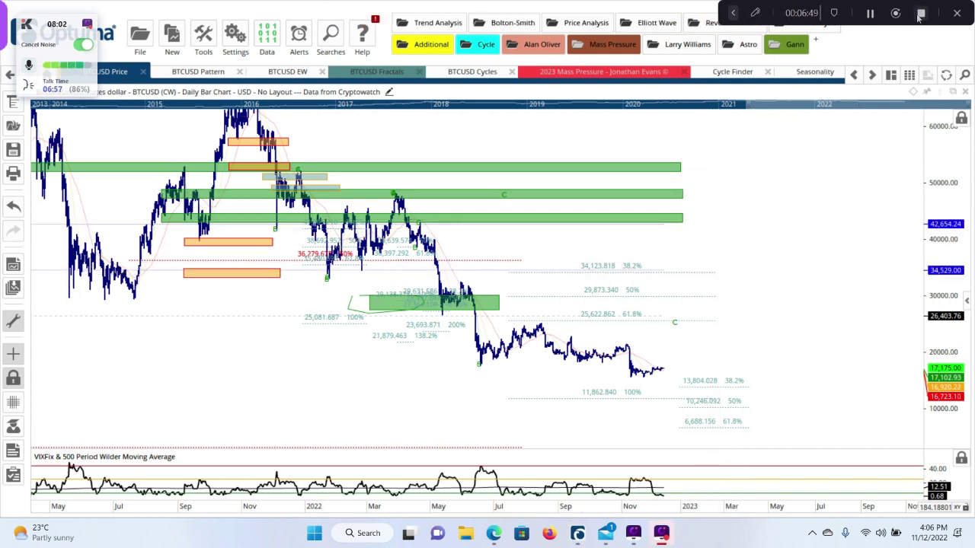